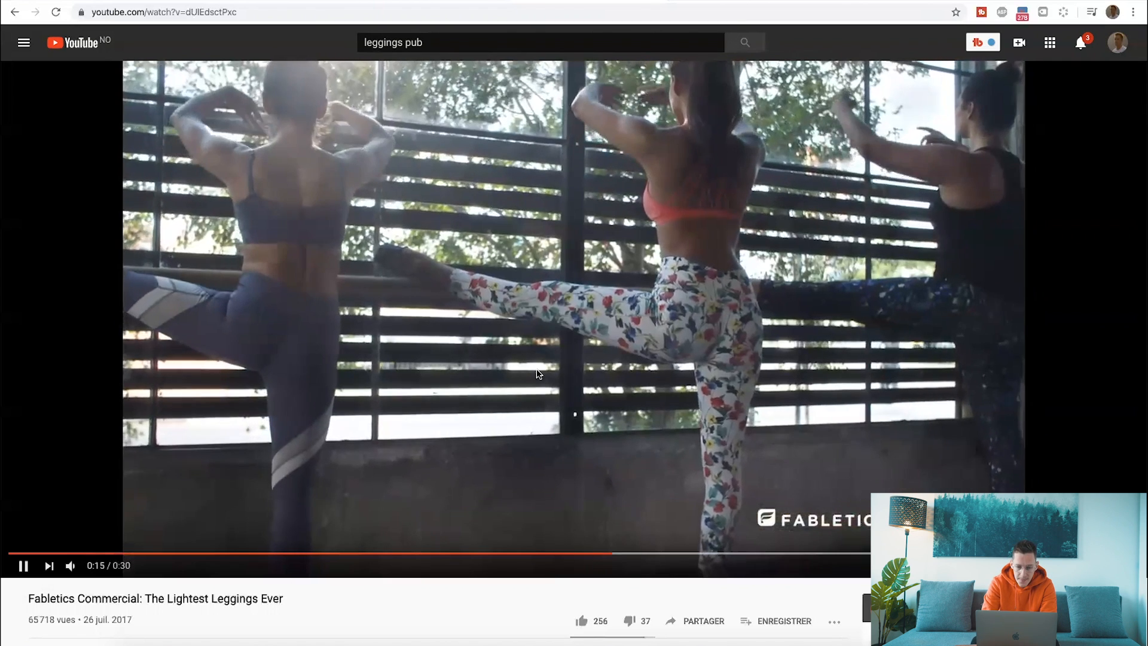
- Pause the Fabletics commercial on YouTube, copy its link and load the video in GifRun
{"action": "left_click", "coordinate": [536, 371]}
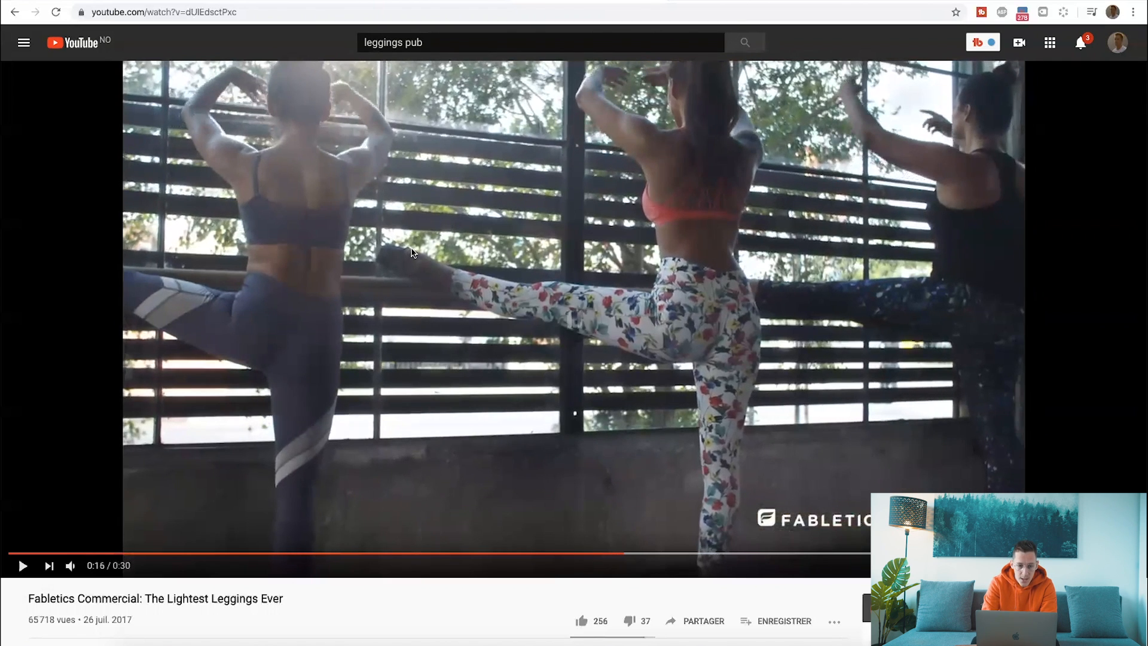
{"action": "left_click", "coordinate": [270, 17]}
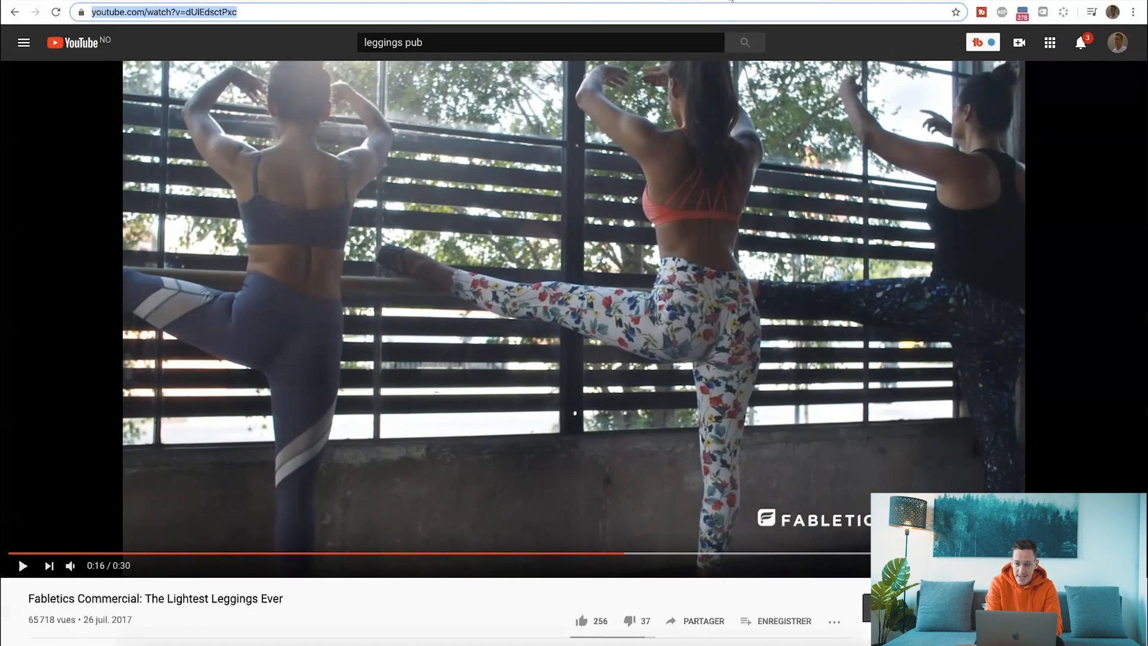
{"action": "left_click", "coordinate": [732, 0]}
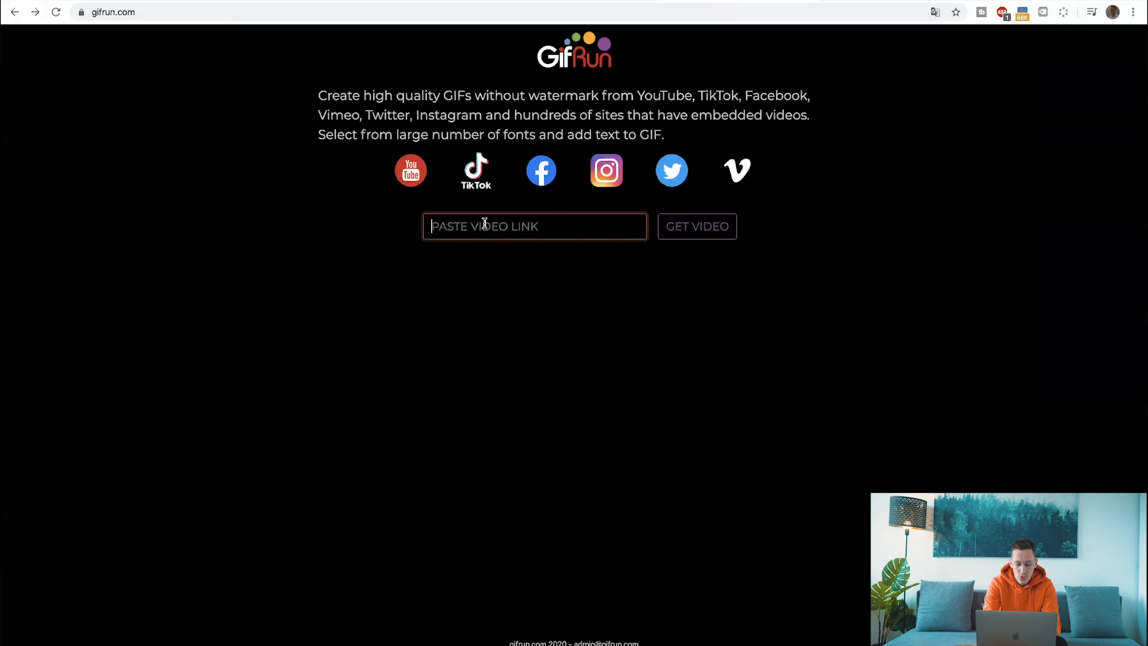
{"action": "type", "text": "https://www.youtube.com/watch?v=dUlEdsctPxc"}
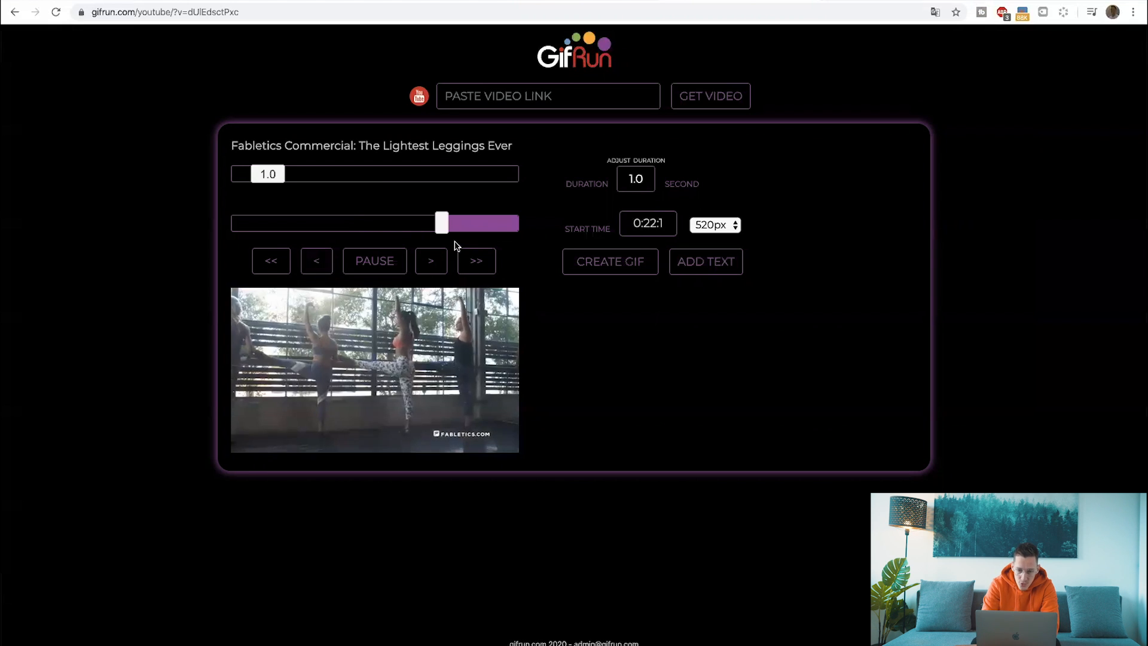
- Set the GIF's start time to 0:12:0, its duration to 4.0 seconds and its size to 520px
{"action": "left_click", "coordinate": [375, 269]}
{"action": "left_click_drag", "start_coordinate": [451, 224], "coordinate": [353, 235]}
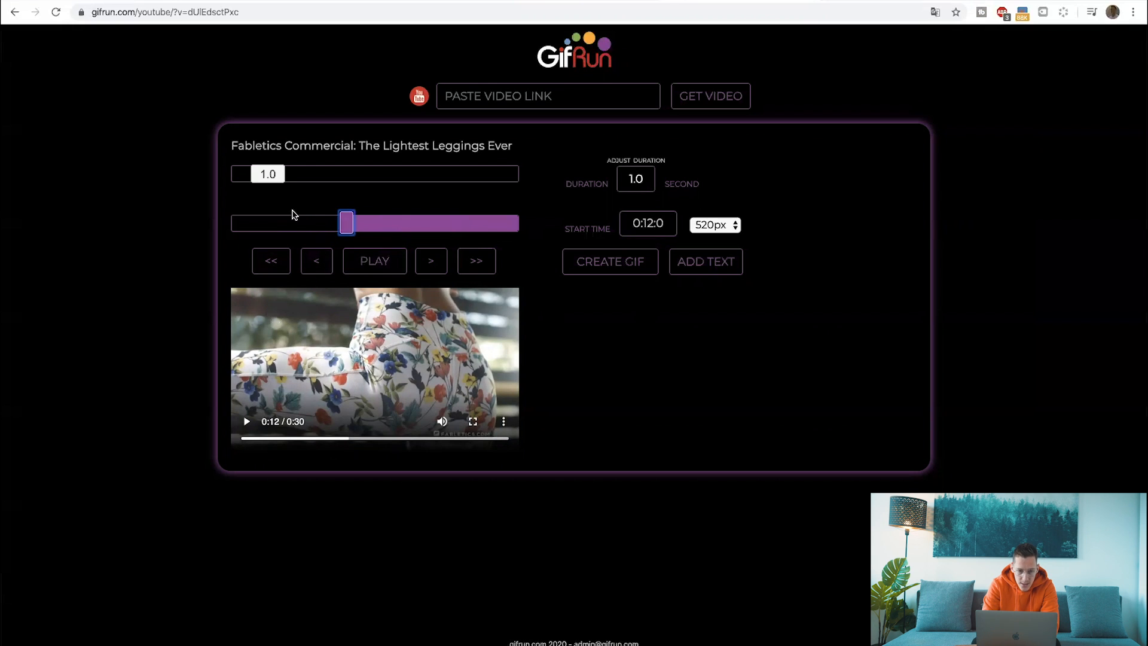
{"action": "left_click_drag", "start_coordinate": [269, 174], "coordinate": [355, 183]}
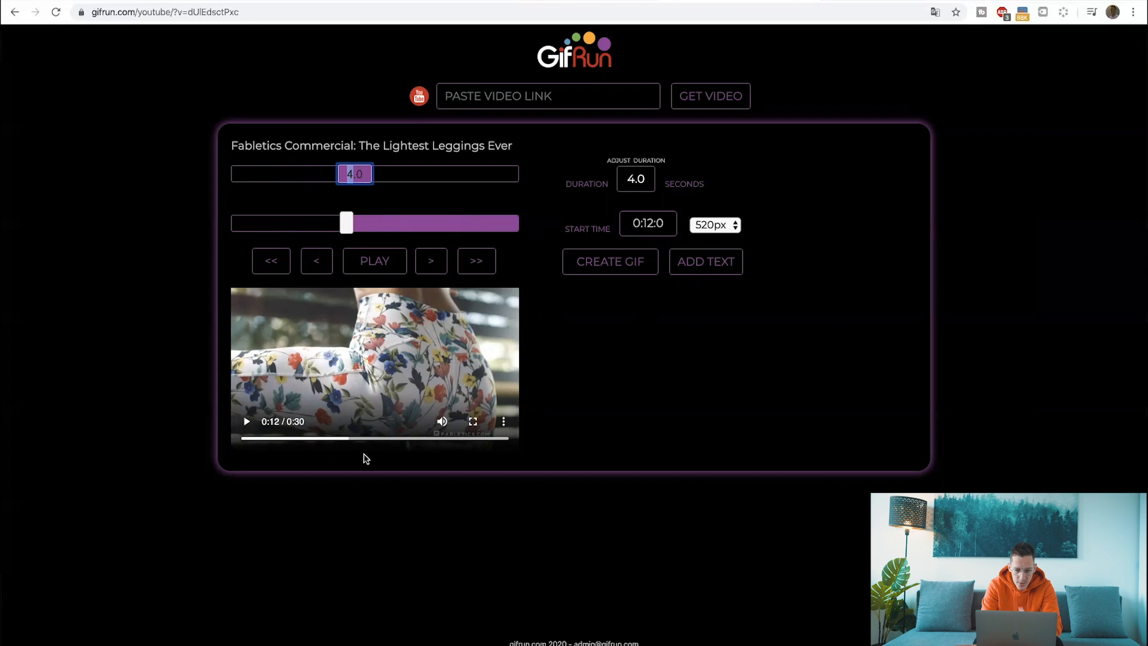
{"action": "left_click", "coordinate": [694, 225]}
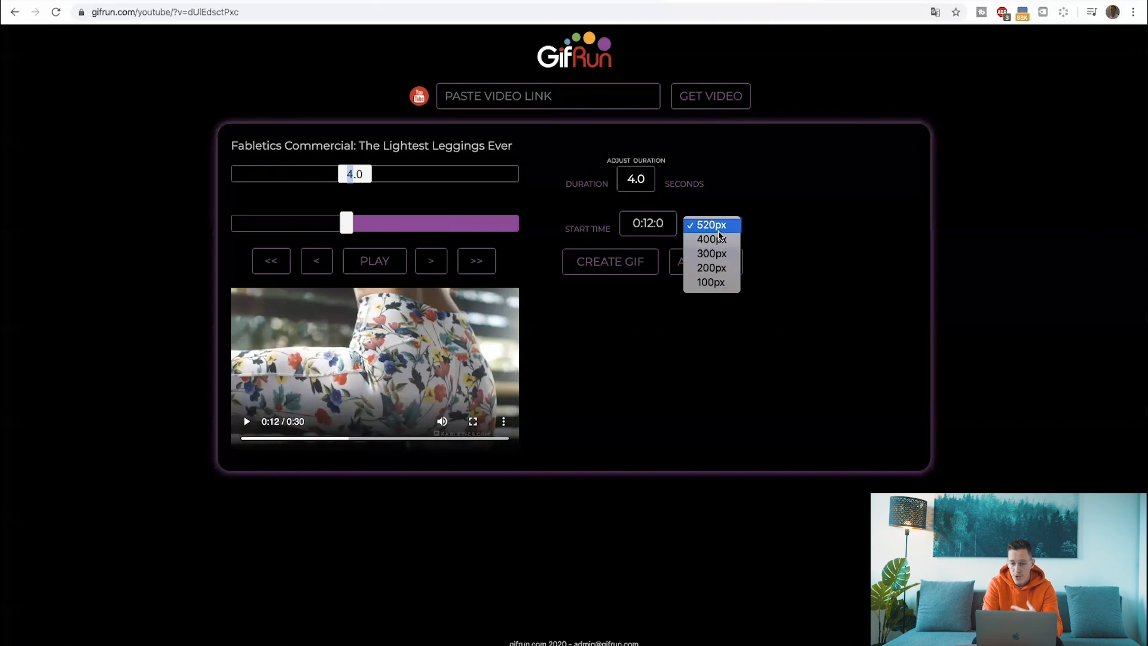
{"action": "left_click", "coordinate": [713, 231]}
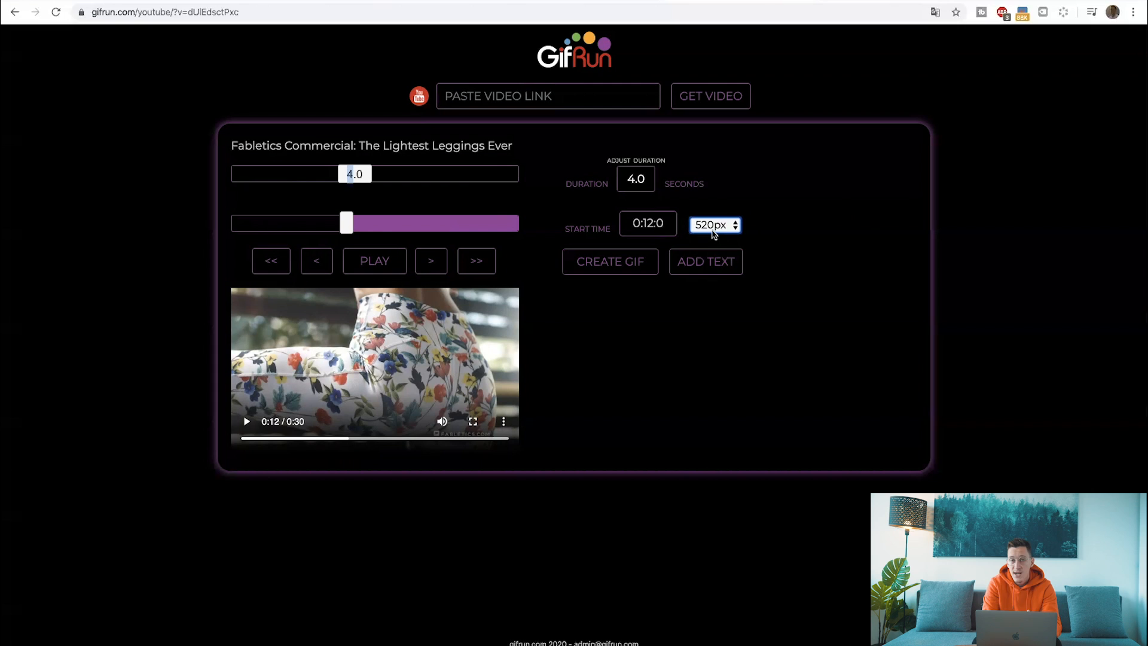
- Add the text "Legging confort" to the GIF in the Arimo font and apply it
{"action": "left_click", "coordinate": [697, 271]}
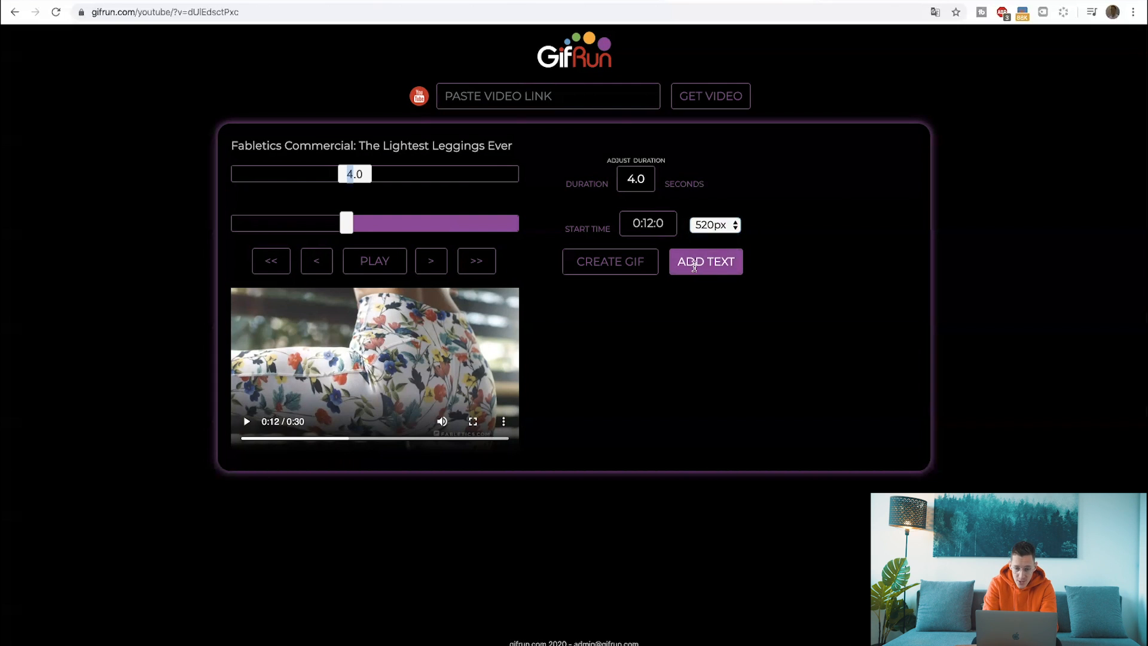
{"action": "left_click", "coordinate": [538, 216]}
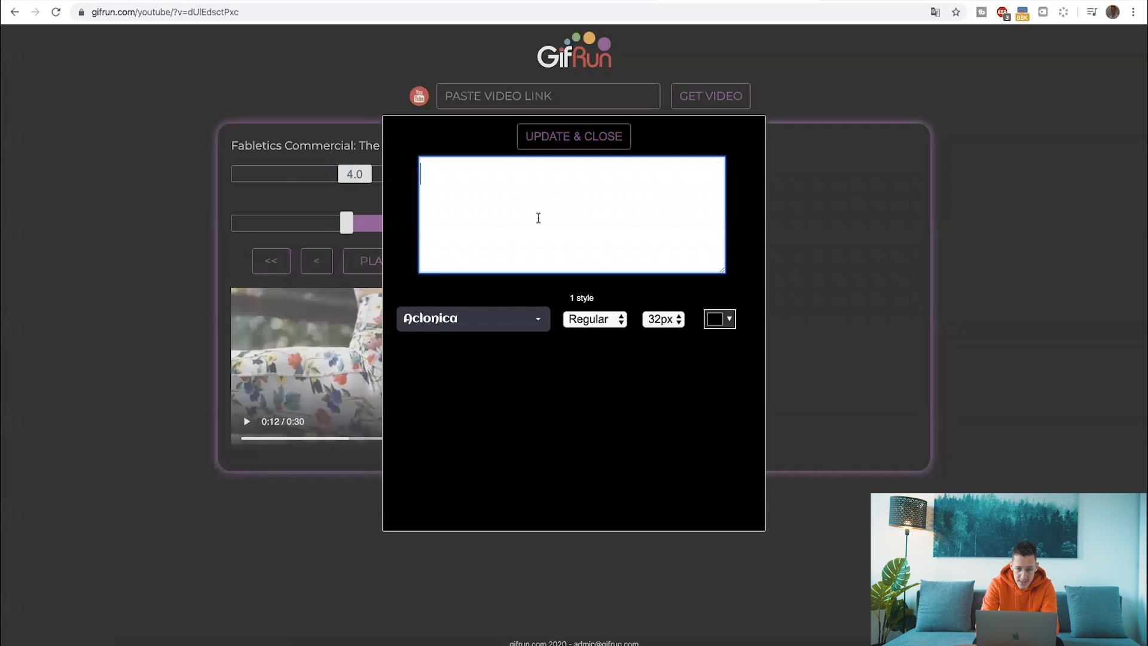
{"action": "type", "text": "Legging confort"}
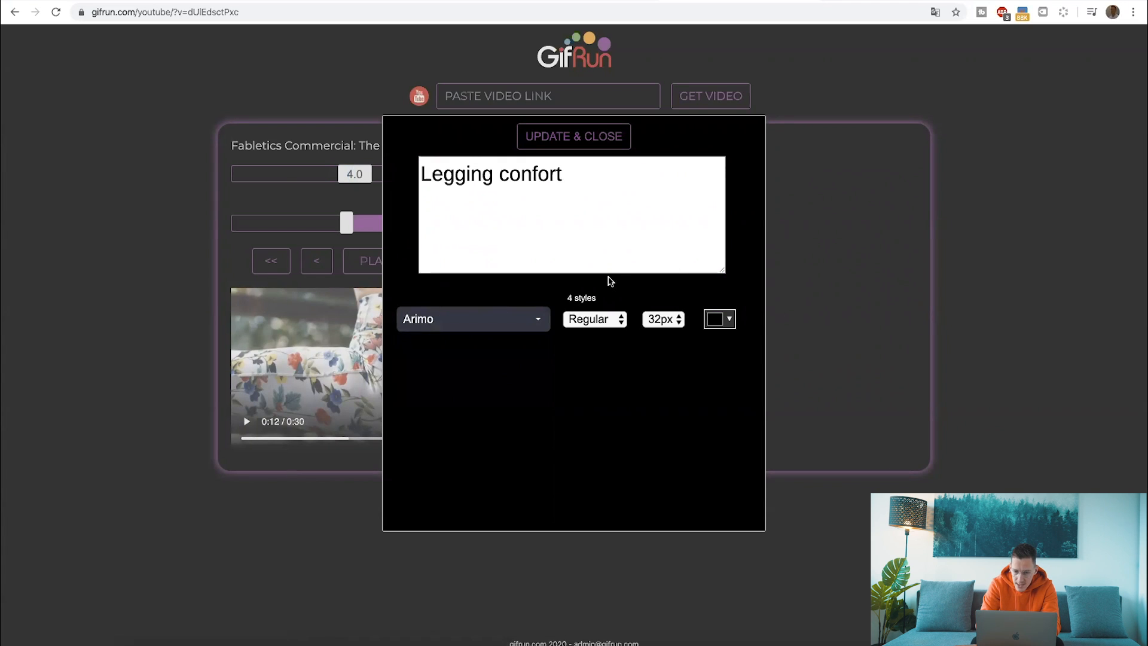
{"action": "left_click", "coordinate": [586, 144]}
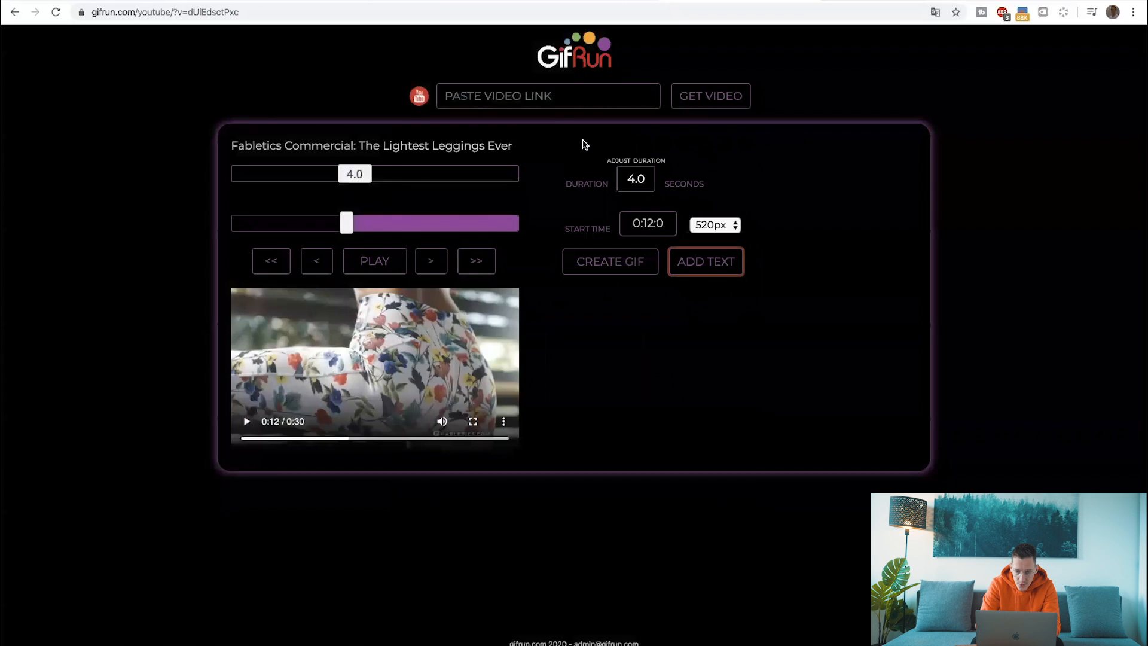
- Create the captioned GIF and download it
{"action": "left_click", "coordinate": [616, 267]}
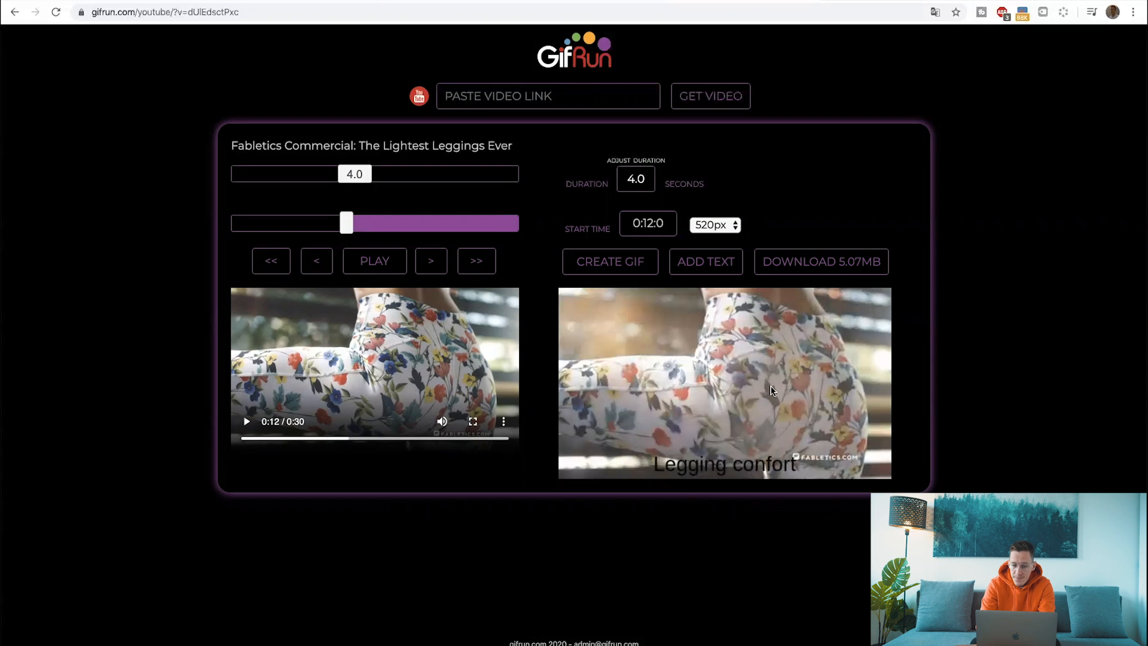
{"action": "left_click", "coordinate": [826, 268]}
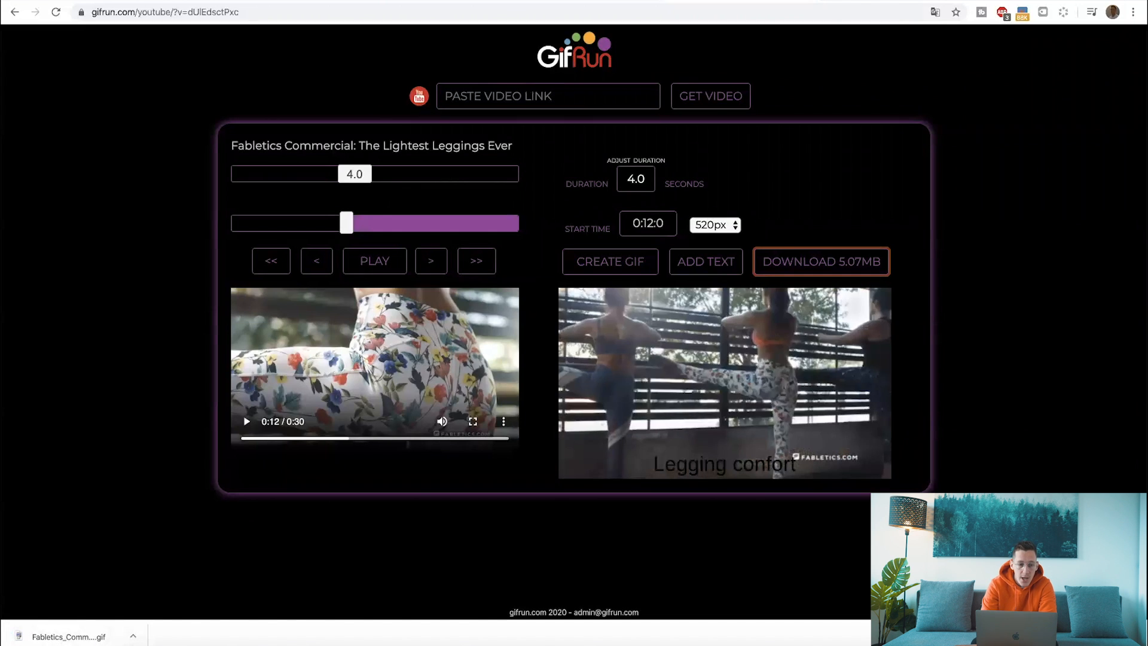
- Switch to the Shopify admin, upload the downloaded Fabletics GIF to the store's files and copy its URL
{"action": "left_click", "coordinate": [122, 1]}
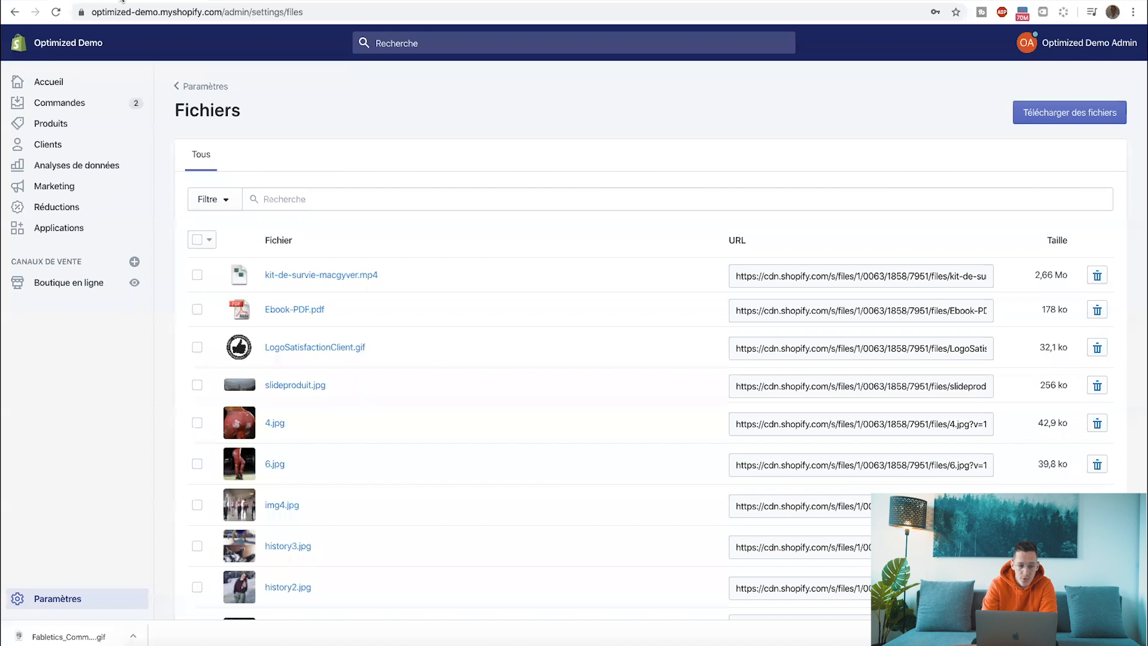
{"action": "left_click", "coordinate": [70, 90]}
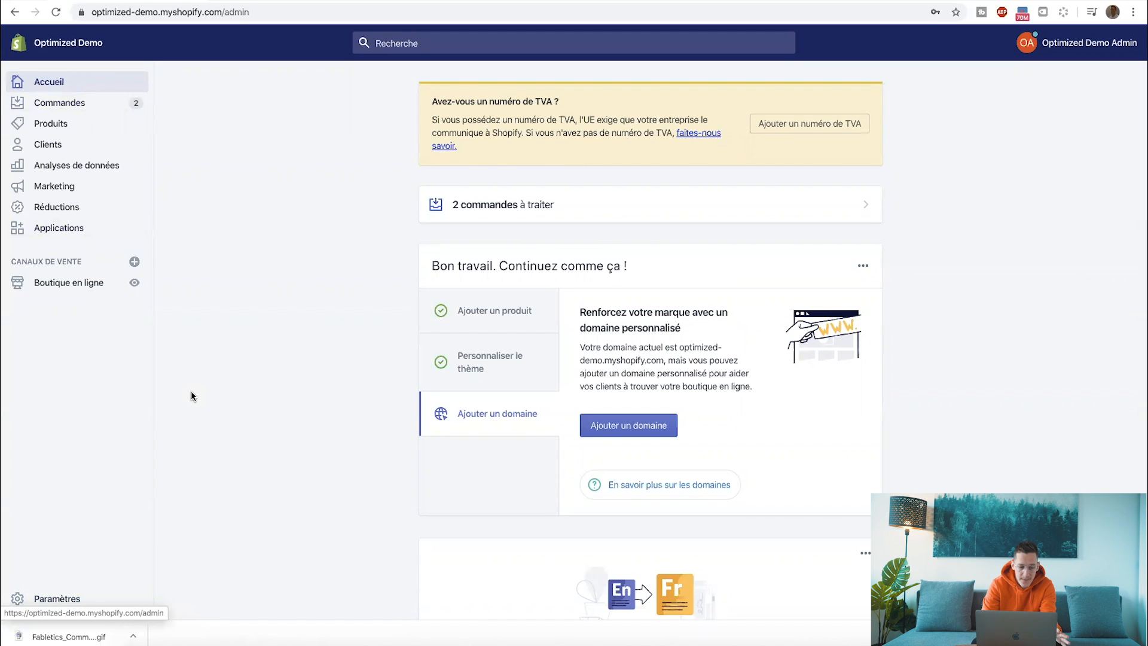
{"action": "left_click", "coordinate": [59, 598]}
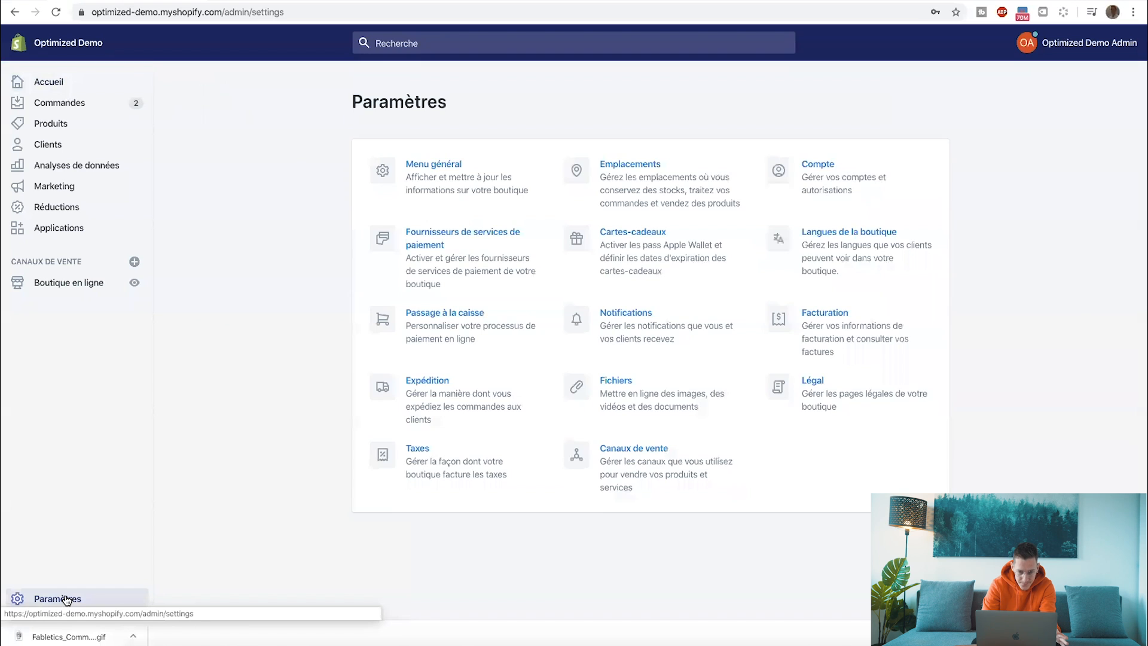
{"action": "left_click", "coordinate": [644, 382]}
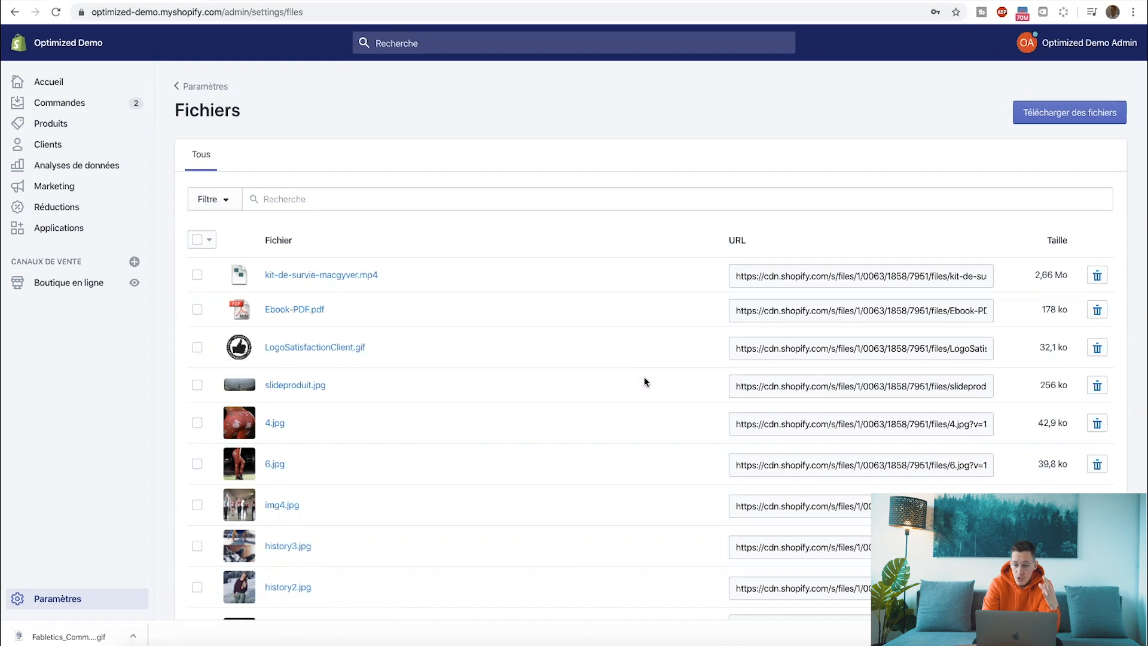
{"action": "left_click", "coordinate": [1074, 119]}
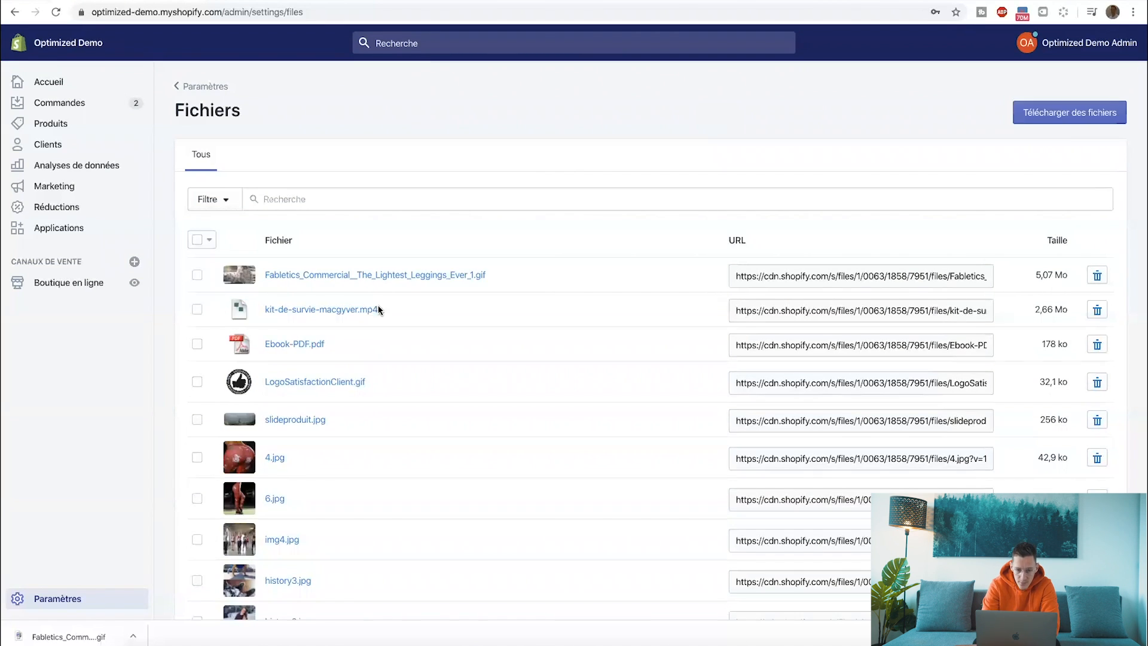
{"action": "left_click", "coordinate": [802, 276]}
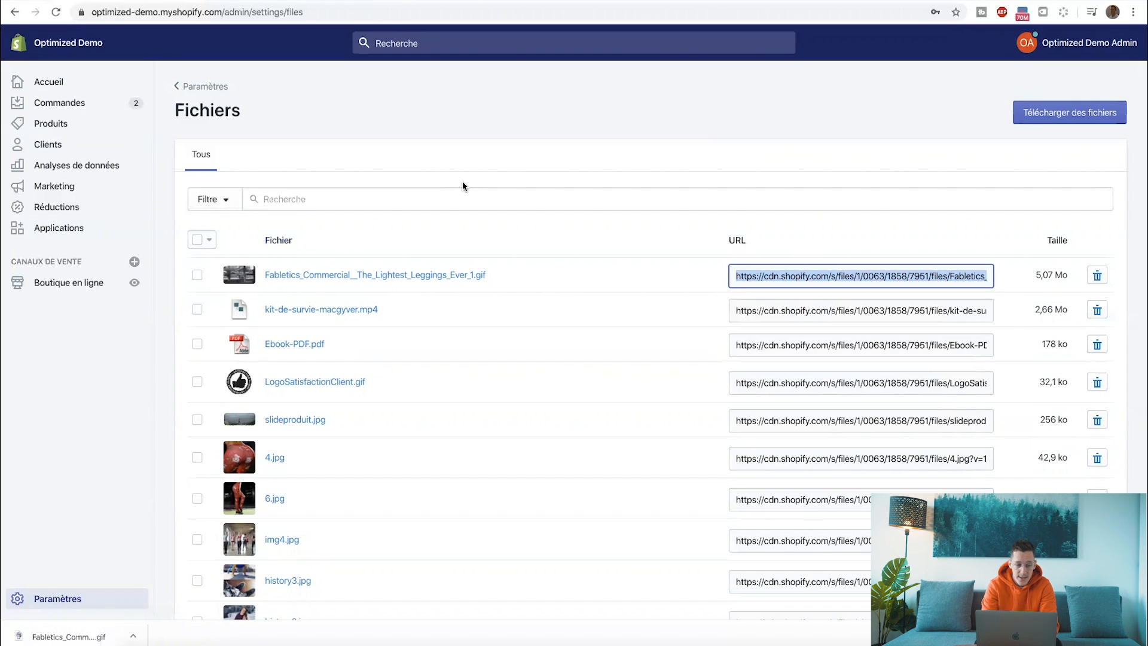
- Open the Butterfly Legging product's description as HTML and insert three blank lines between the paragraph and the iframe
{"action": "left_click", "coordinate": [52, 124]}
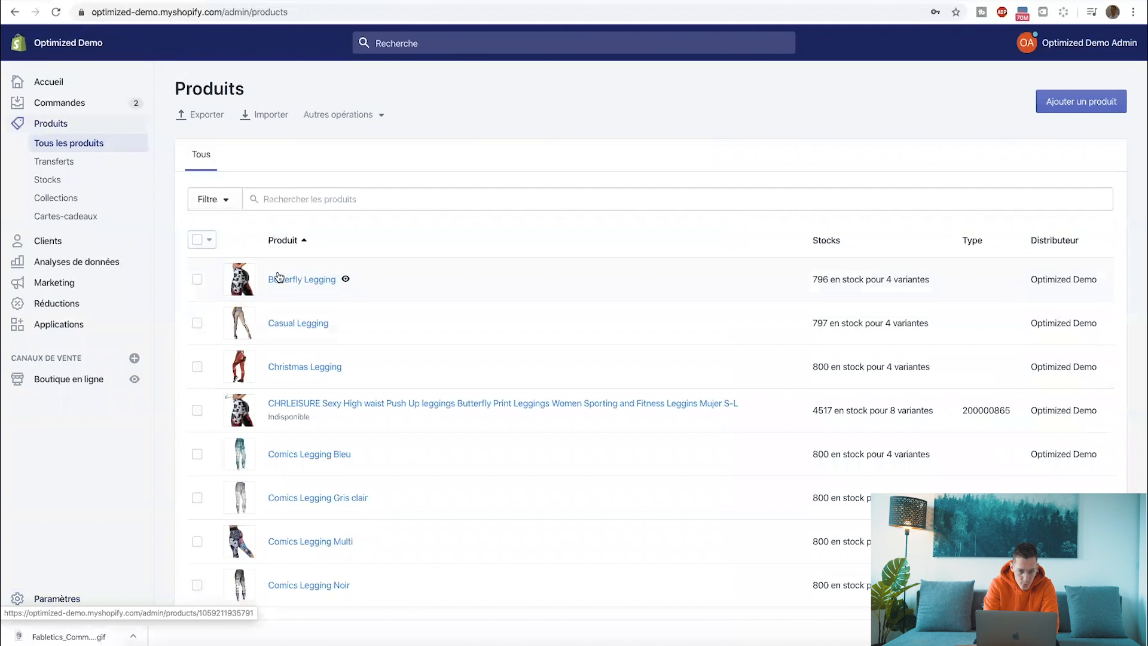
{"action": "left_click", "coordinate": [295, 282]}
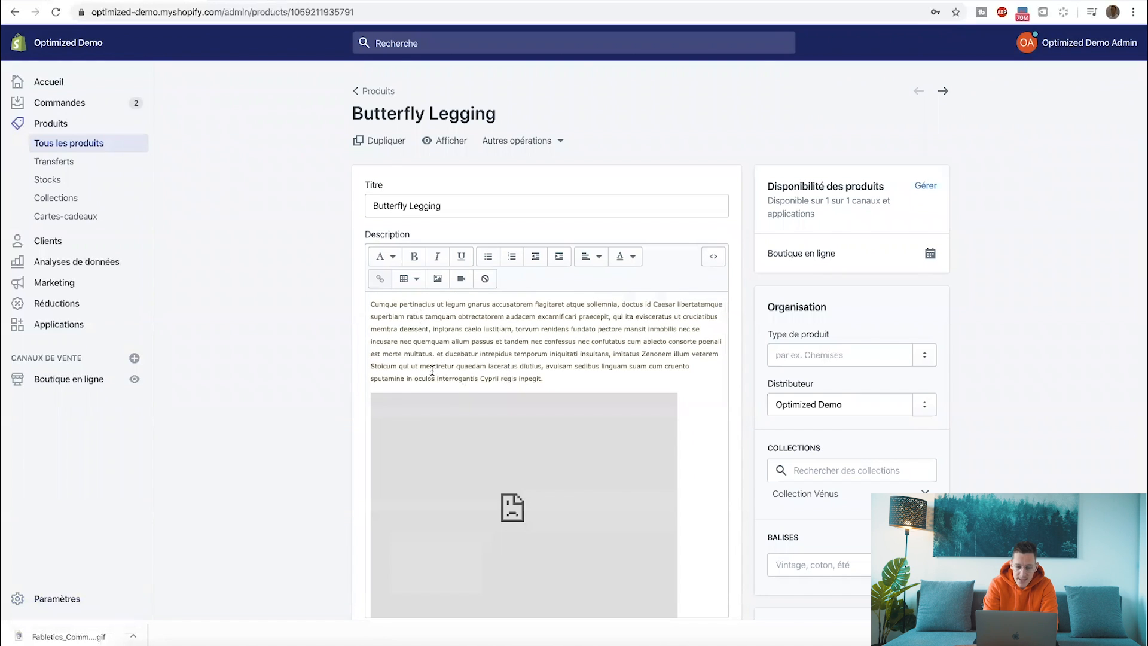
{"action": "scroll", "coordinate": [455, 365], "scroll_direction": "down", "scroll_amount": 2}
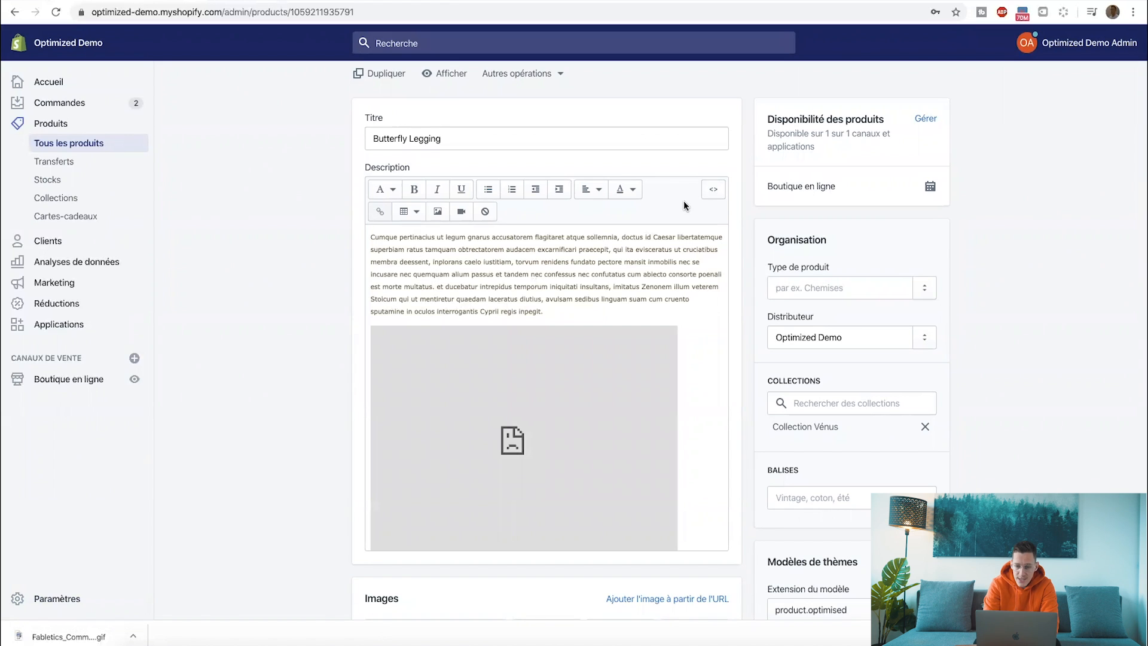
{"action": "left_click", "coordinate": [714, 193]}
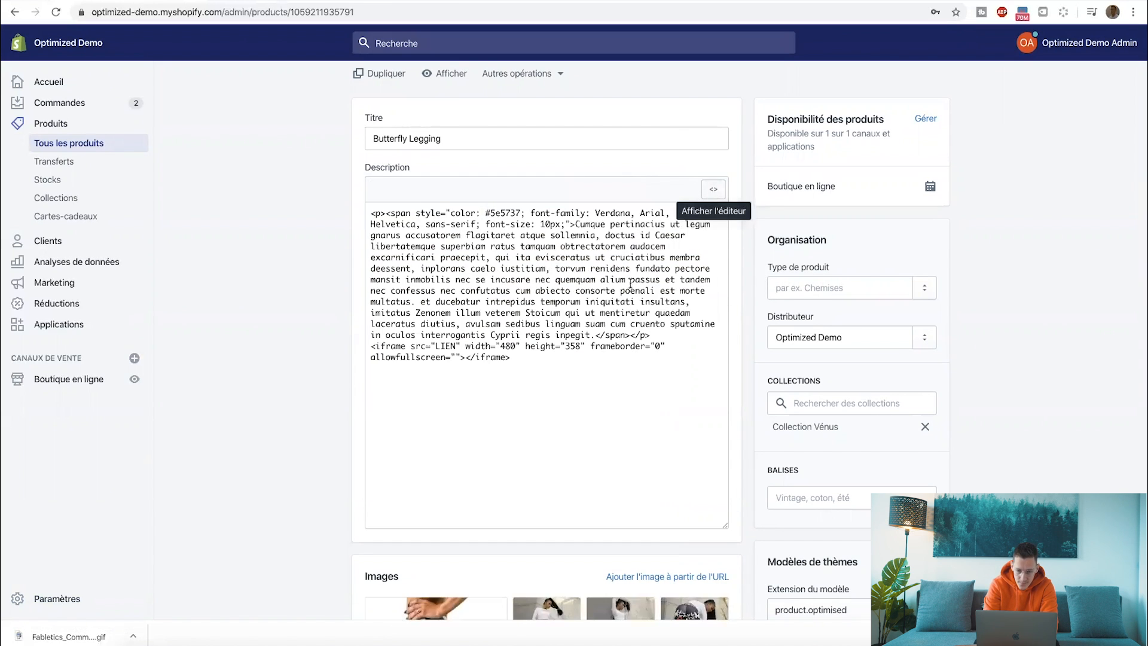
{"action": "left_click", "coordinate": [653, 334]}
{"action": "key", "text": "Return"}
{"action": "key", "text": "Return"}
{"action": "key", "text": "Return"}
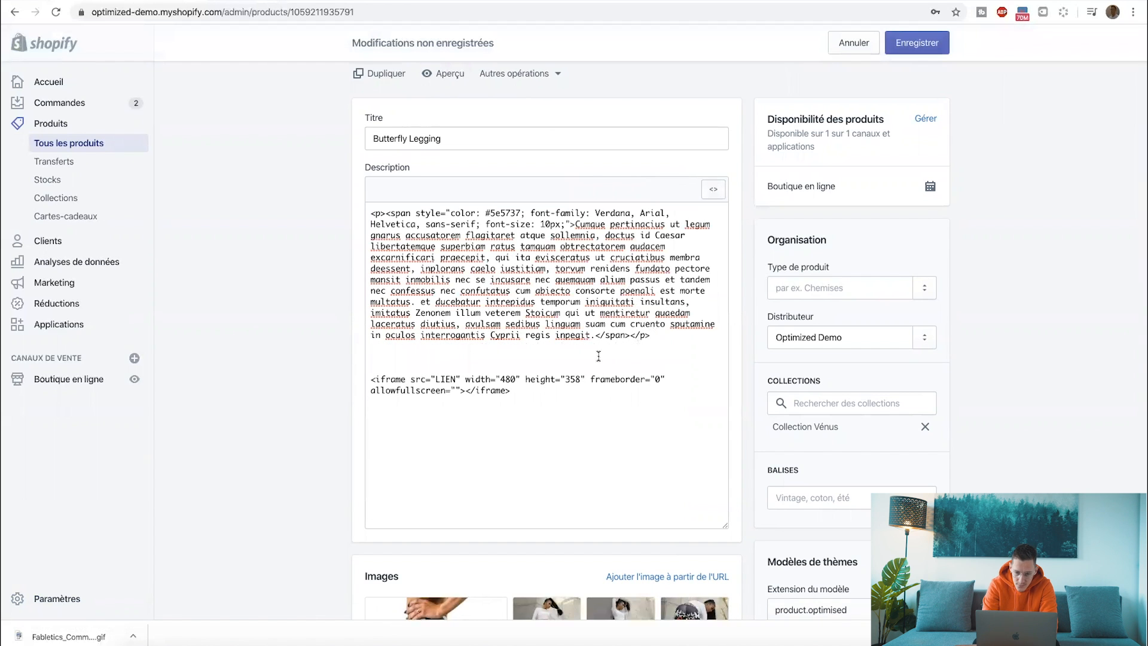
- Replace the LIEN placeholder in the iframe's src with the copied GIF URL and save the product
{"action": "left_click_drag", "start_coordinate": [562, 314], "coordinate": [411, 214]}
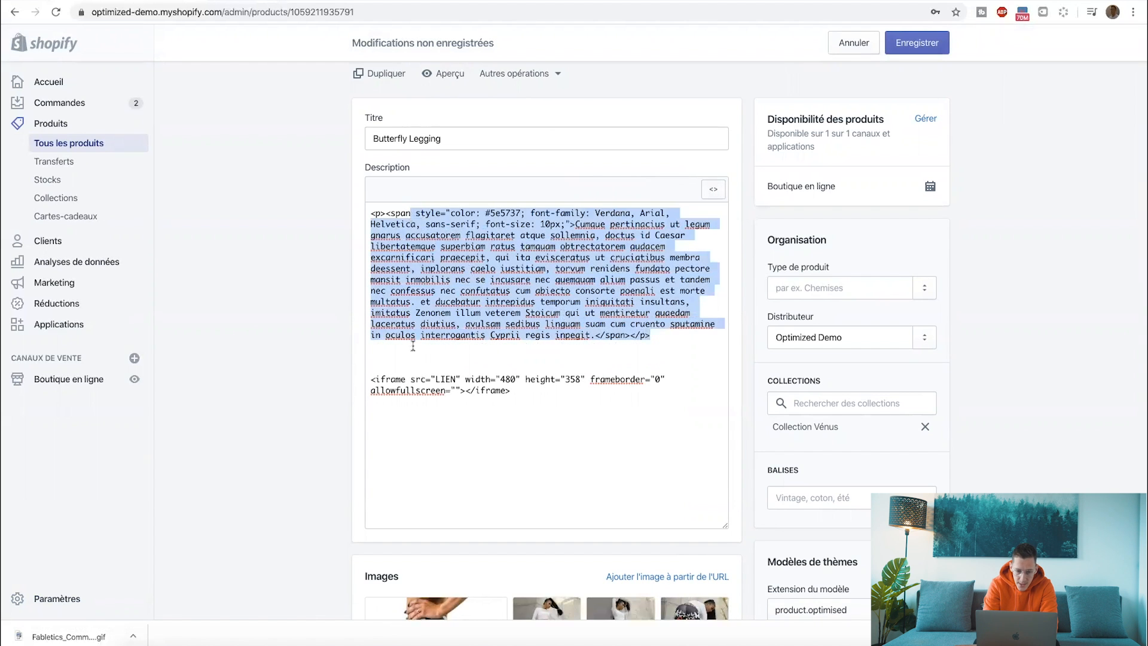
{"action": "left_click", "coordinate": [414, 358]}
{"action": "left_click_drag", "start_coordinate": [445, 393], "coordinate": [383, 388]}
{"action": "left_click", "coordinate": [417, 363]}
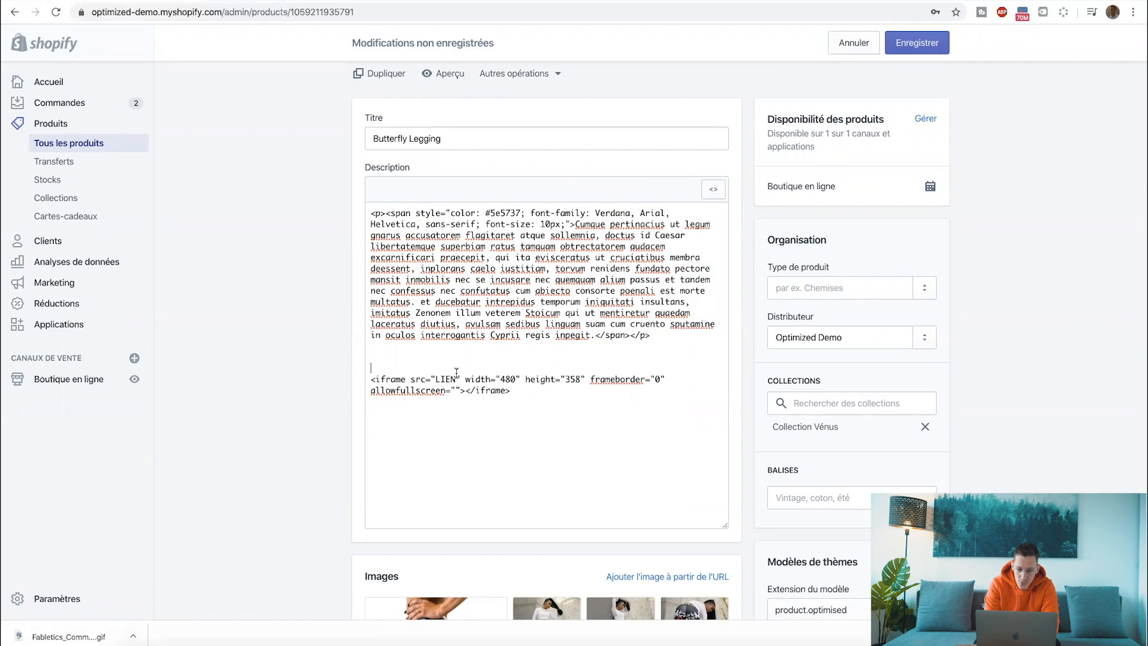
{"action": "key", "text": "BackSpace"}
{"action": "key", "text": "BackSpace"}
{"action": "key", "text": "BackSpace"}
{"action": "key", "text": "BackSpace"}
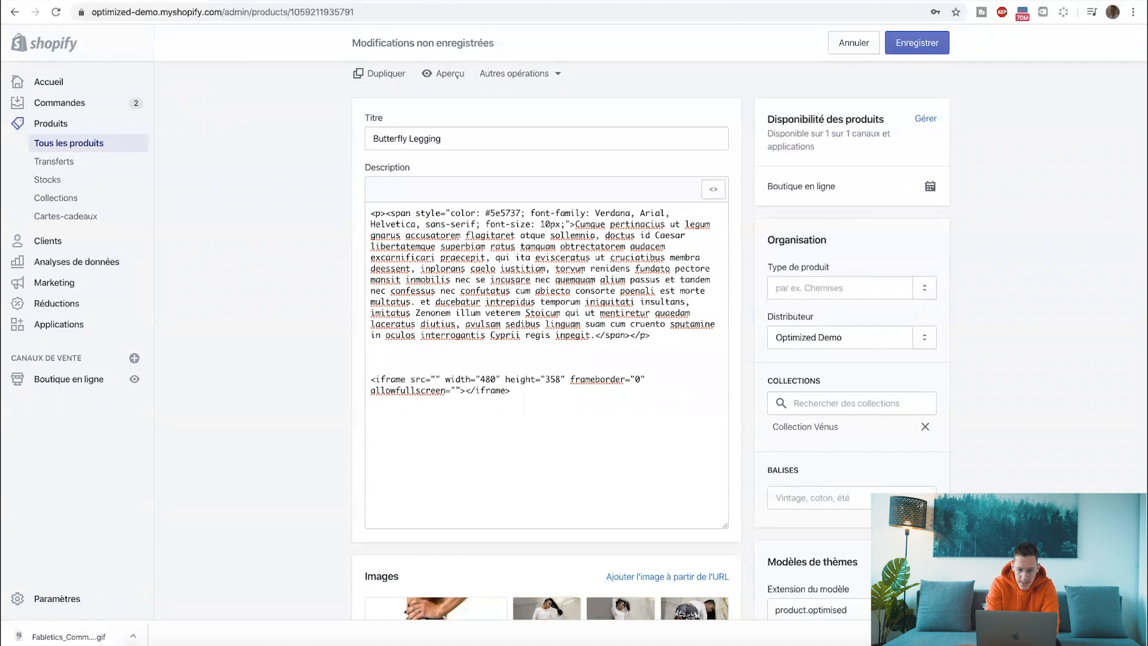
{"action": "key", "text": "ctrl+v"}
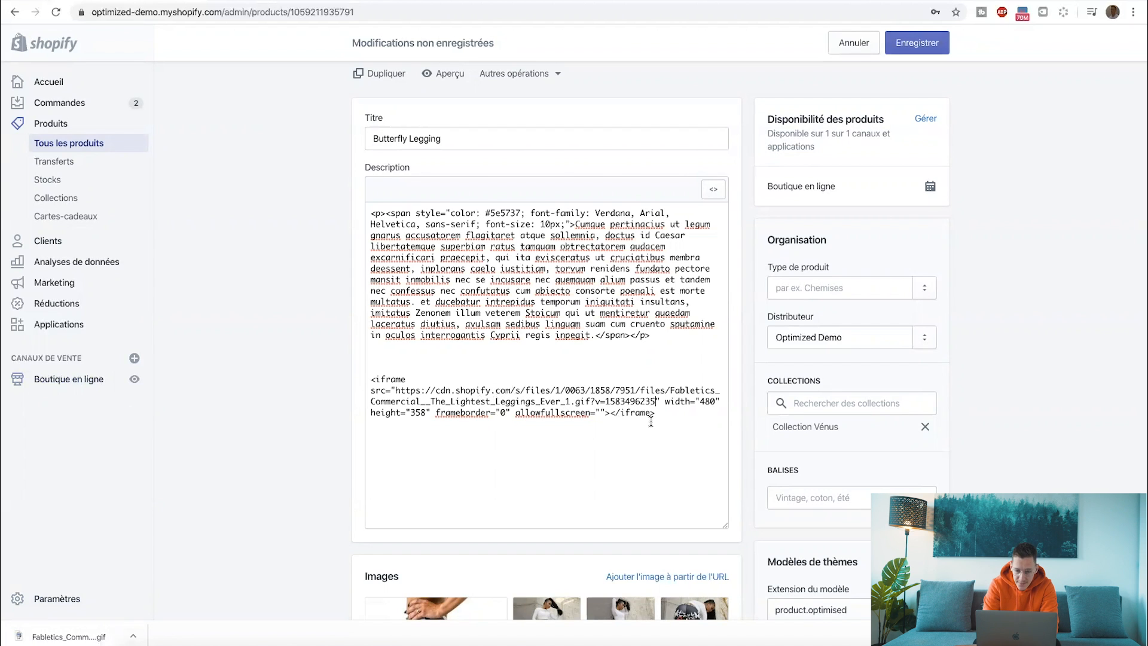
{"action": "left_click_drag", "start_coordinate": [655, 414], "coordinate": [364, 379]}
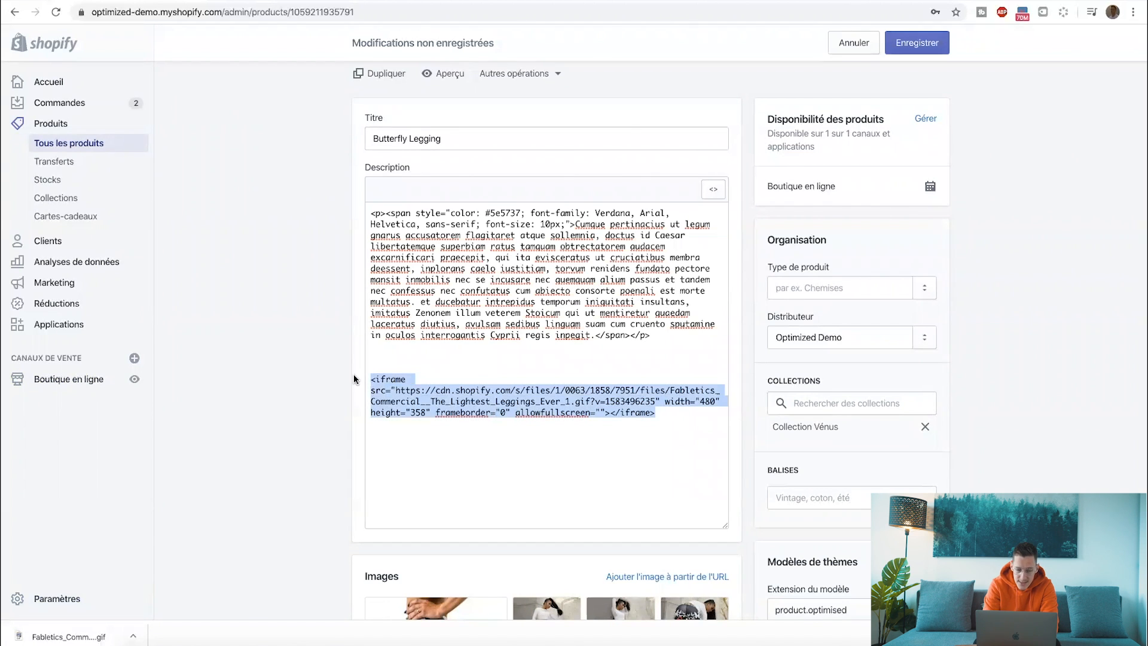
{"action": "left_click", "coordinate": [915, 42]}
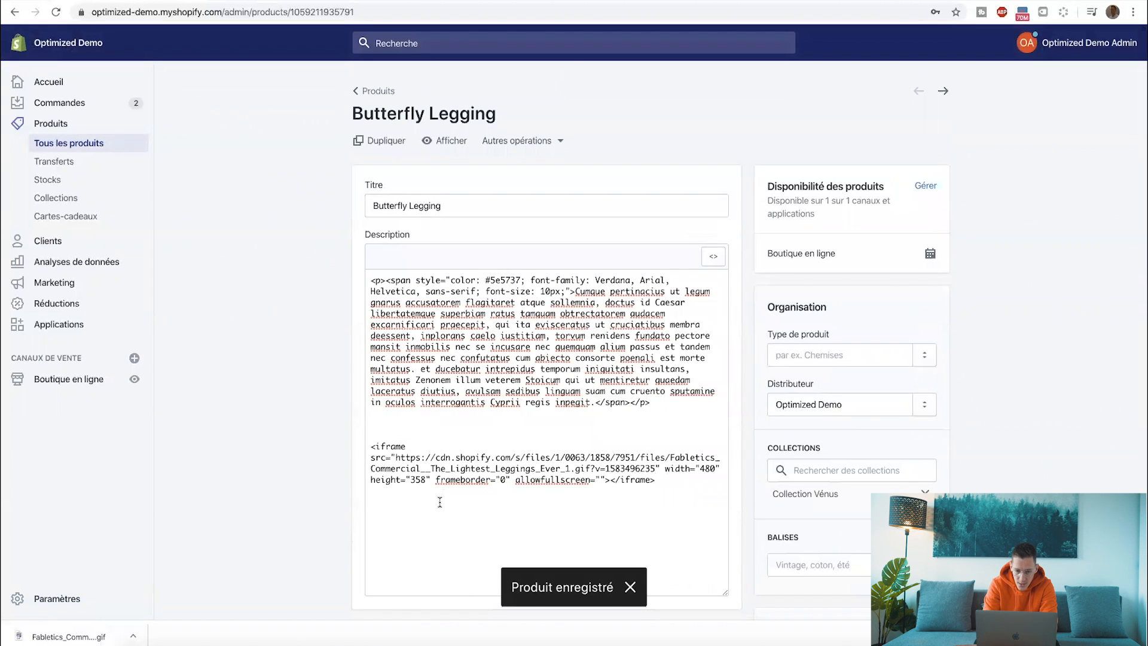
{"action": "left_click_drag", "start_coordinate": [666, 479], "coordinate": [426, 479]}
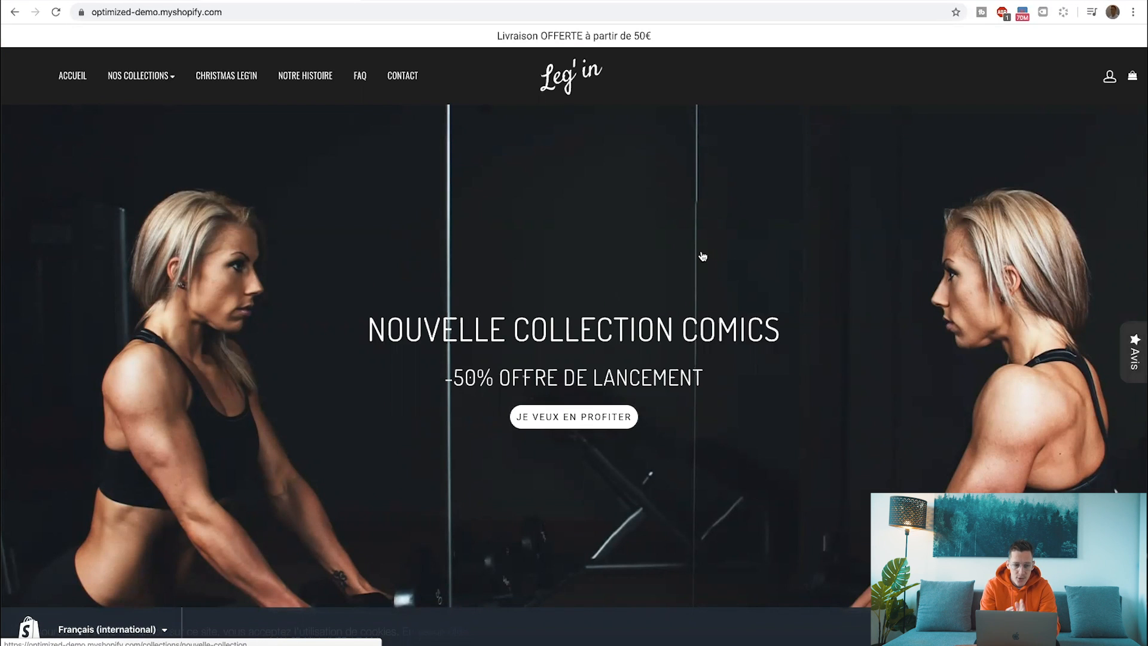
- Open the Butterfly Legging page in the online store and examine the GIF in its description
{"action": "scroll", "coordinate": [605, 250], "scroll_direction": "down", "scroll_amount": 7}
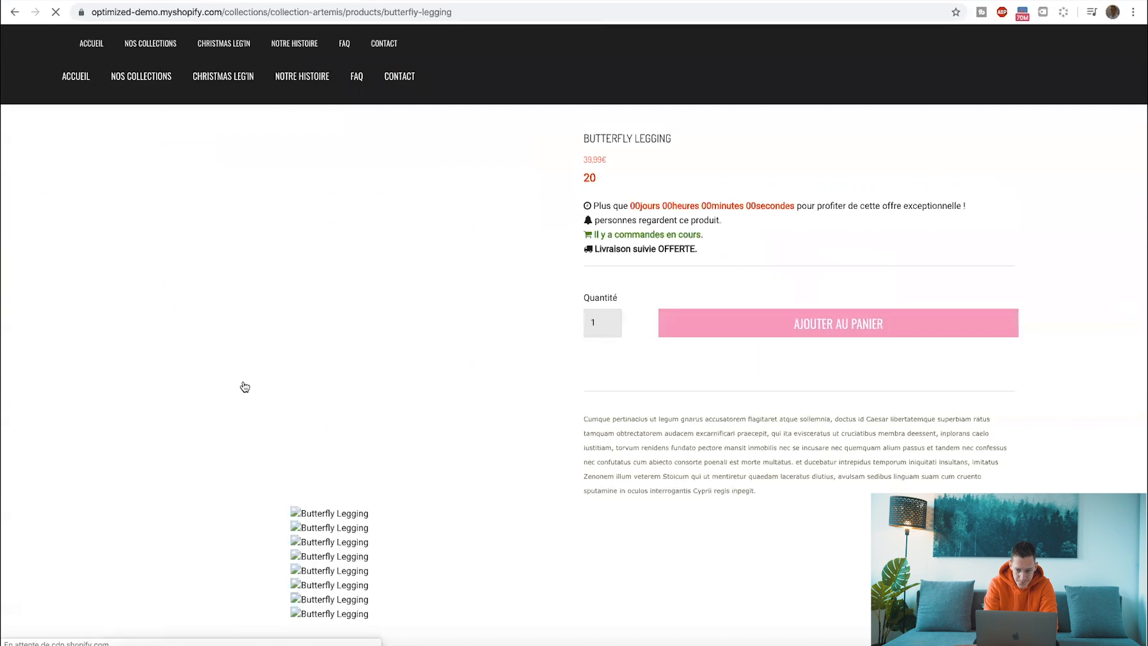
{"action": "scroll", "coordinate": [691, 278], "scroll_direction": "down", "scroll_amount": 3}
{"action": "scroll", "coordinate": [691, 280], "scroll_direction": "down", "scroll_amount": 5}
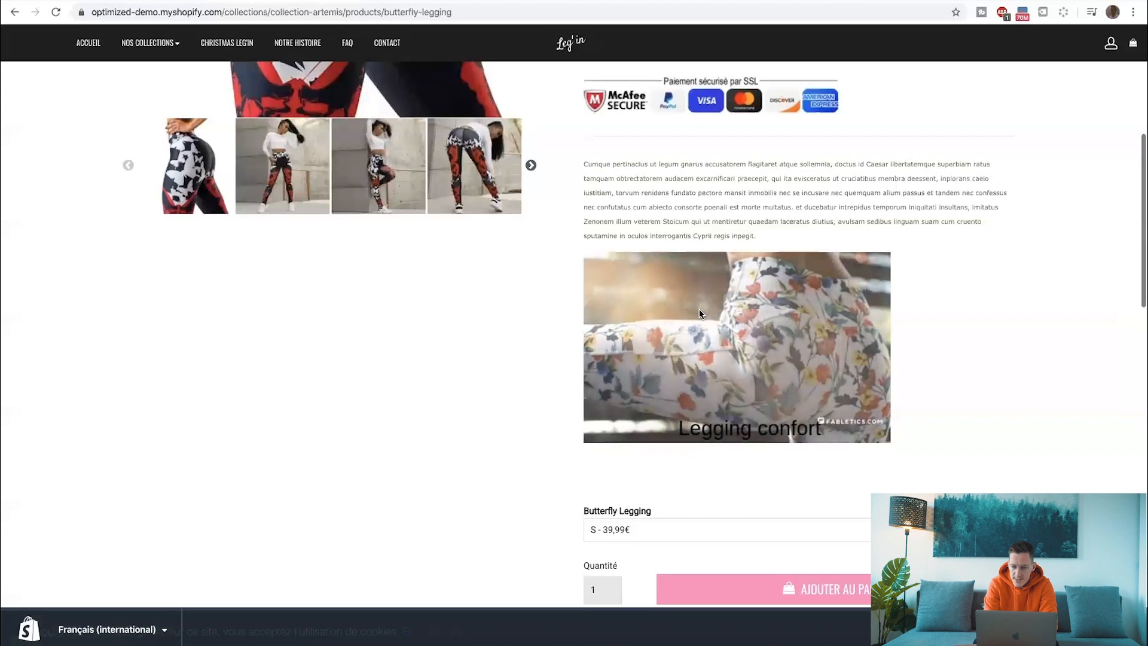
{"action": "scroll", "coordinate": [713, 363], "scroll_direction": "down", "scroll_amount": 3}
{"action": "scroll", "coordinate": [713, 359], "scroll_direction": "up", "scroll_amount": 2}
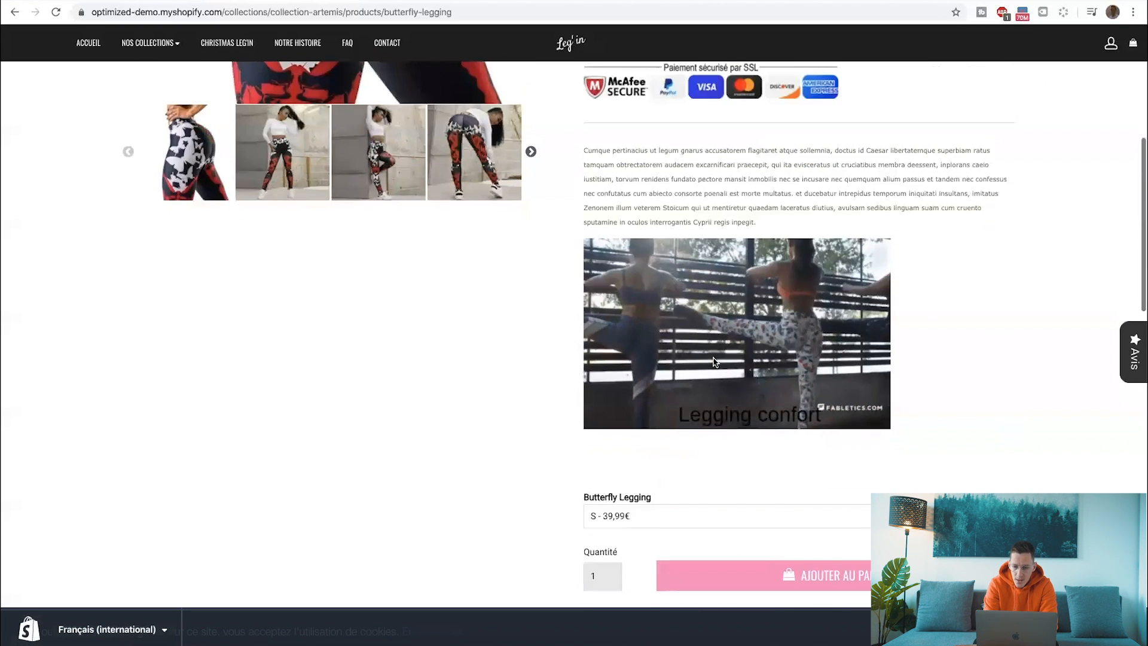